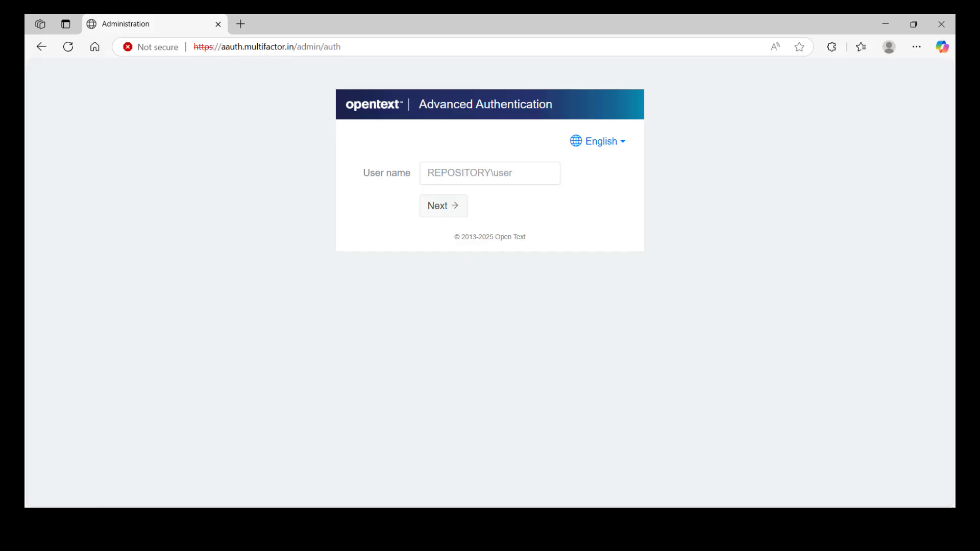
# - Sign in as admin with the account password and go to Policies > Custom Branding
pyautogui.click(476, 182)
pyautogui.write('admin')
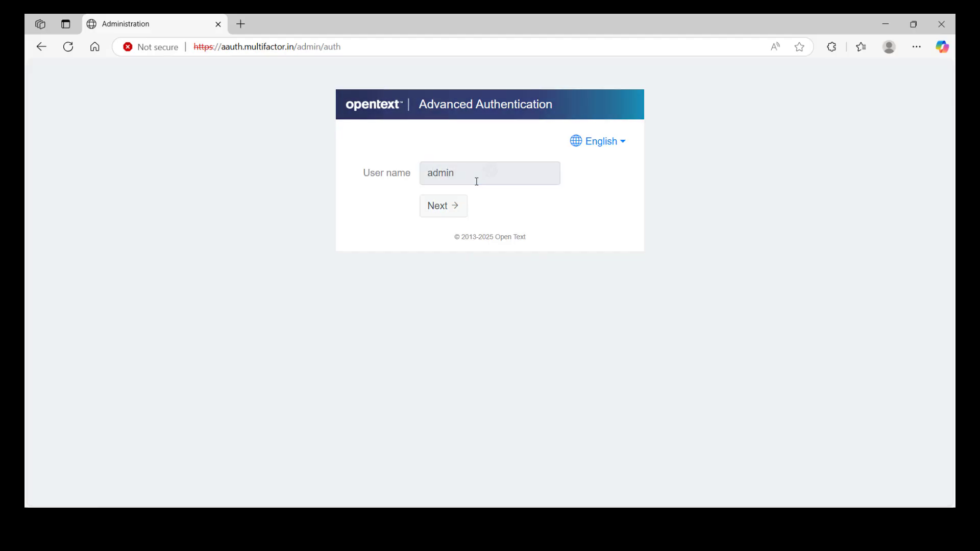
pyautogui.press('Return')
pyautogui.write('********')
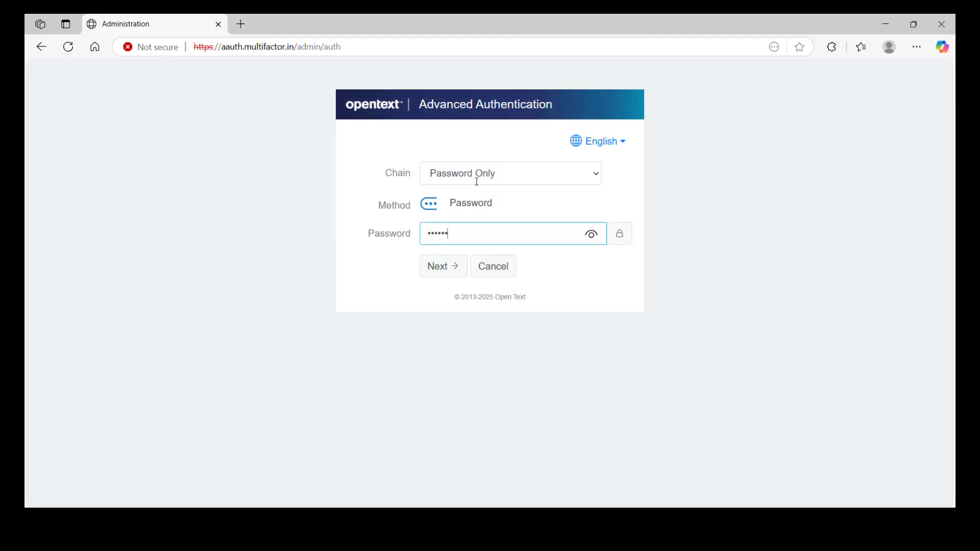
pyautogui.press('Return')
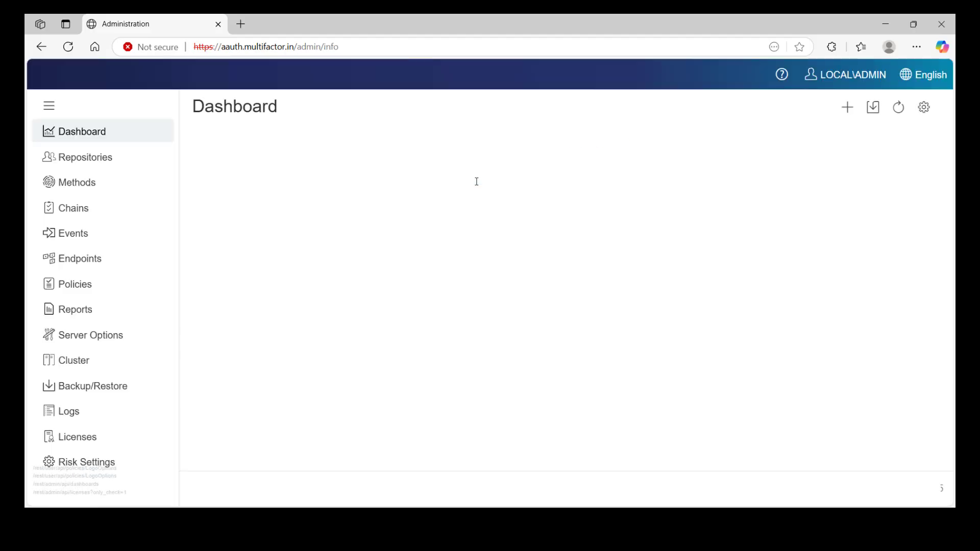
pyautogui.click(83, 283)
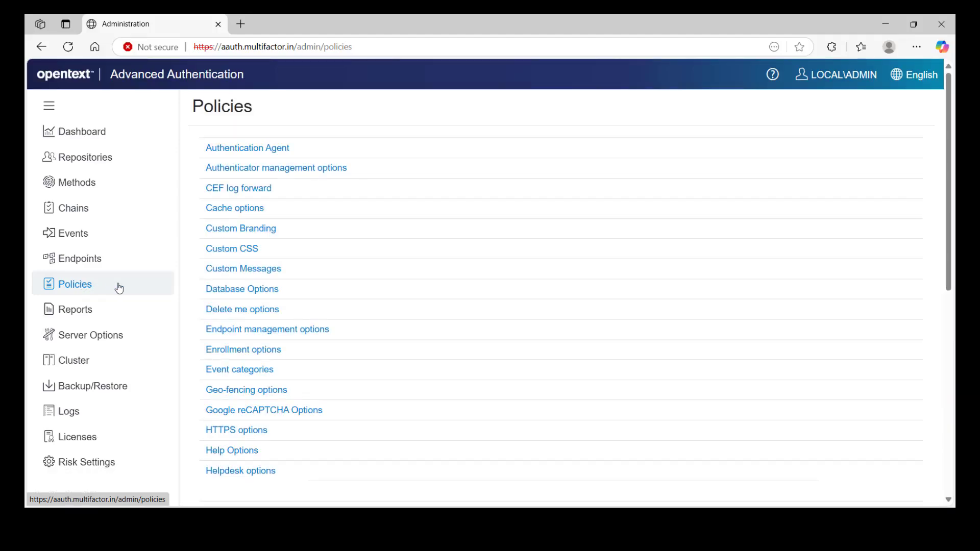
pyautogui.click(235, 232)
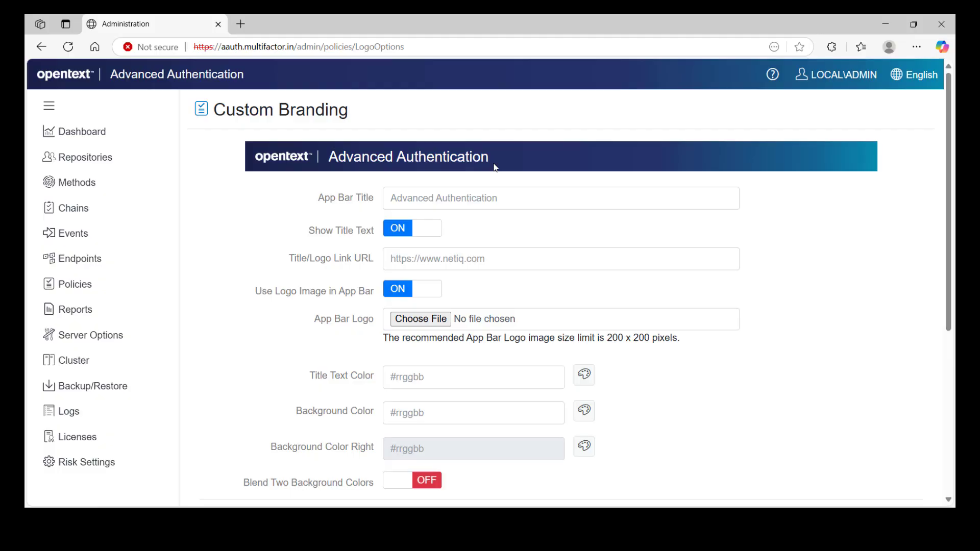
# - Set the App Bar Title to 'ANME Group' and keep Show Title Text on
pyautogui.click(459, 197)
pyautogui.write('AN')
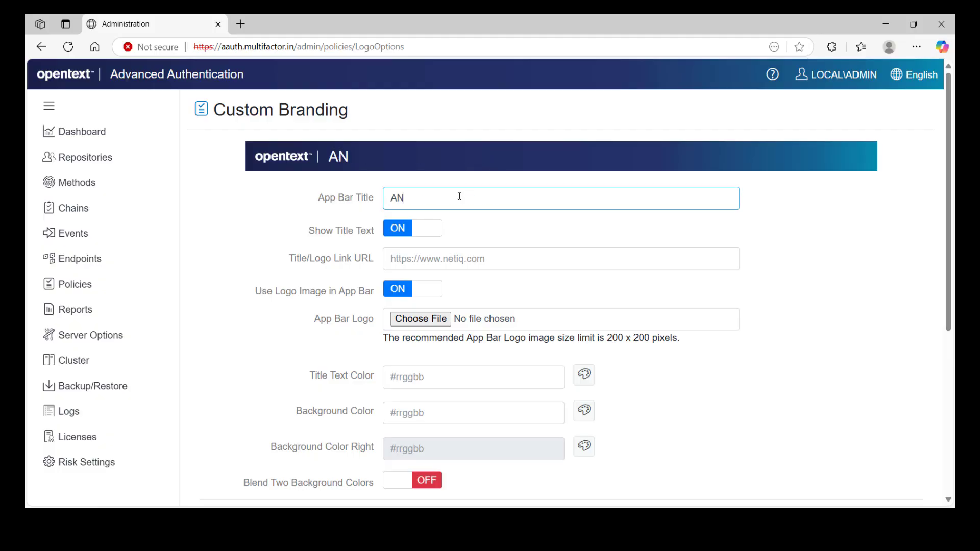
pyautogui.write('ME Group')
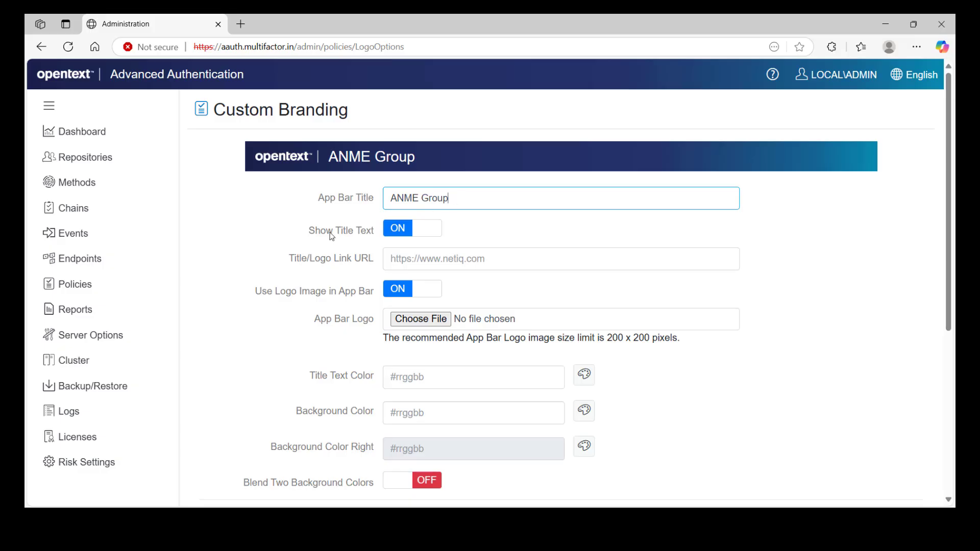
pyautogui.moveTo(309, 235); pyautogui.dragTo(376, 236)
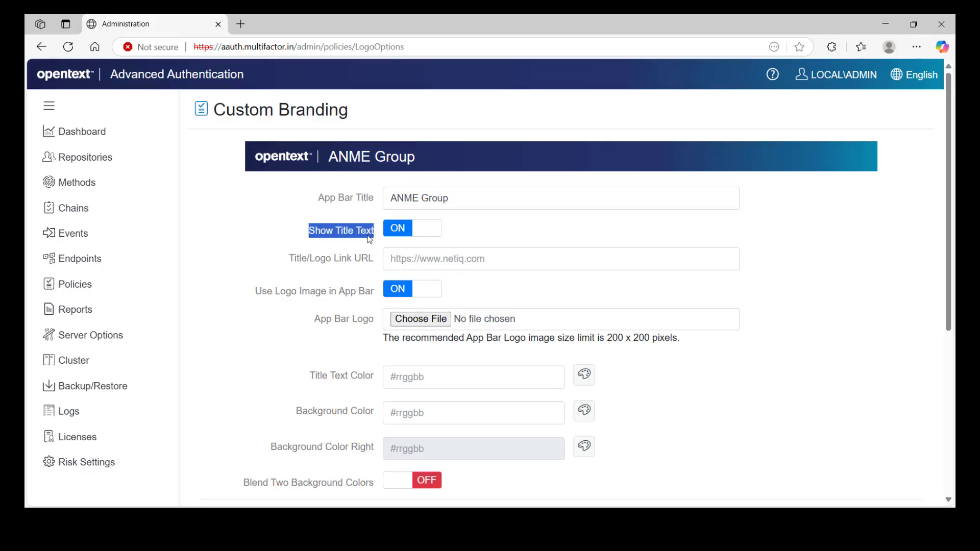
pyautogui.click(387, 228)
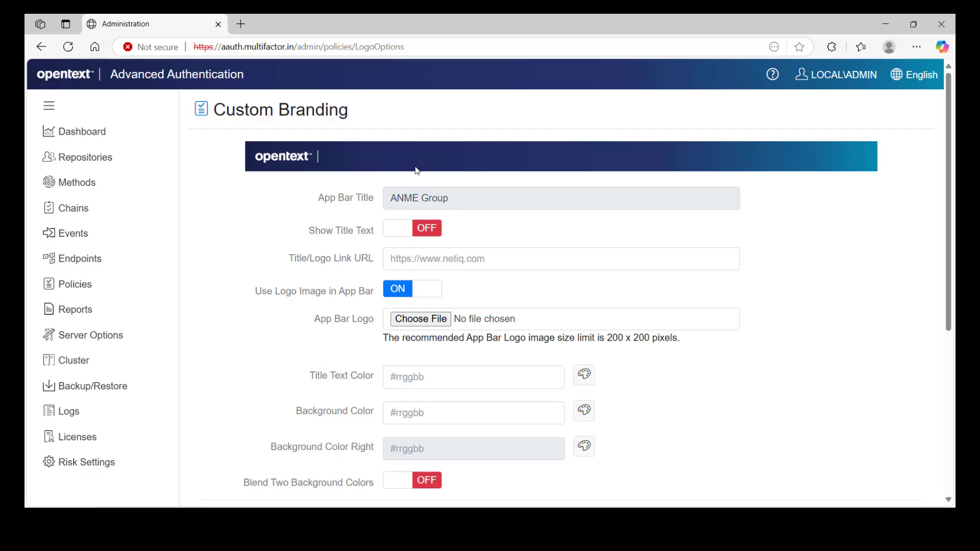
pyautogui.click(393, 234)
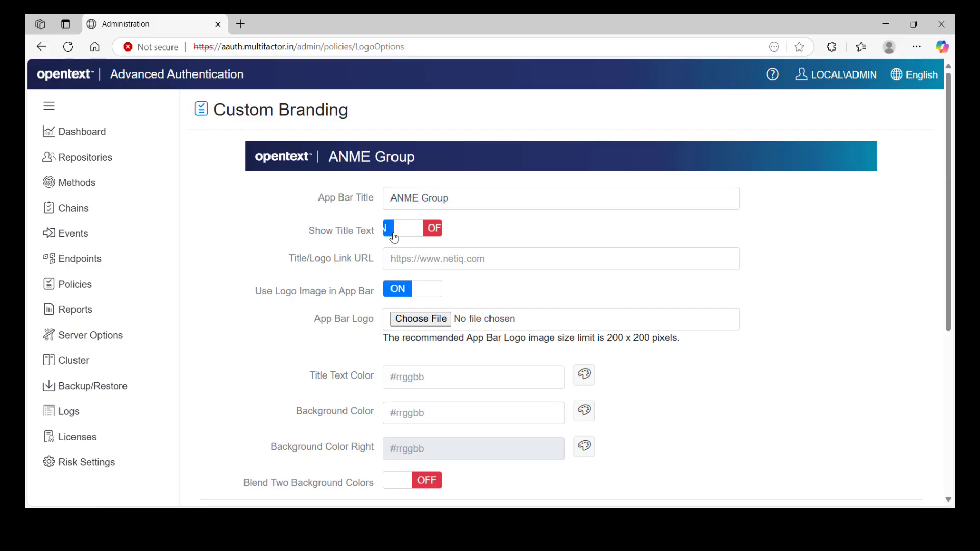
pyautogui.click(398, 258)
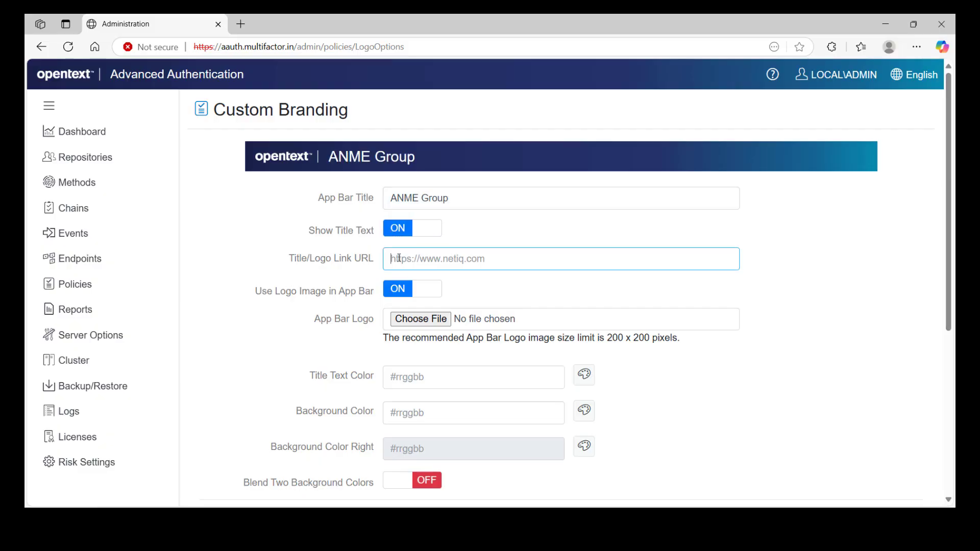
pyautogui.write('https://w')
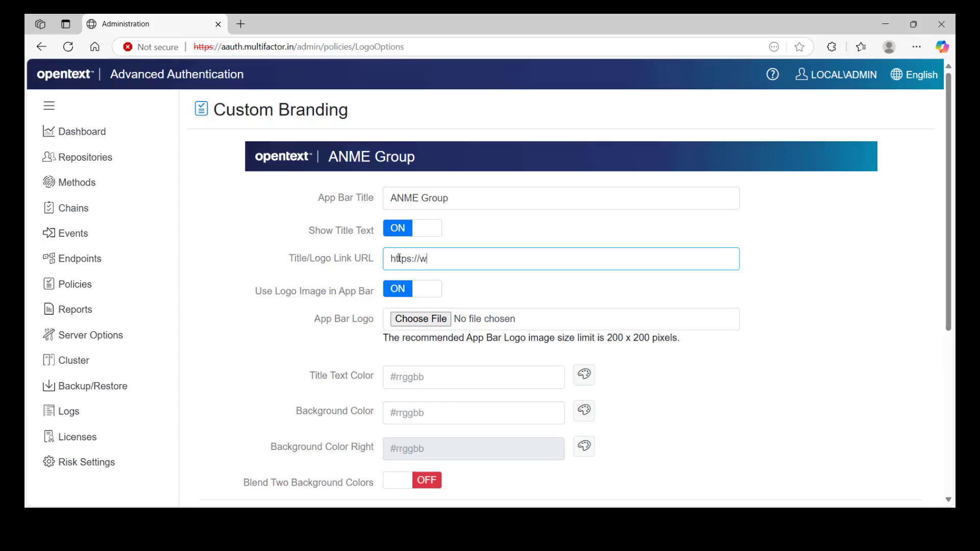
pyautogui.write('ww.anmegroup.com')
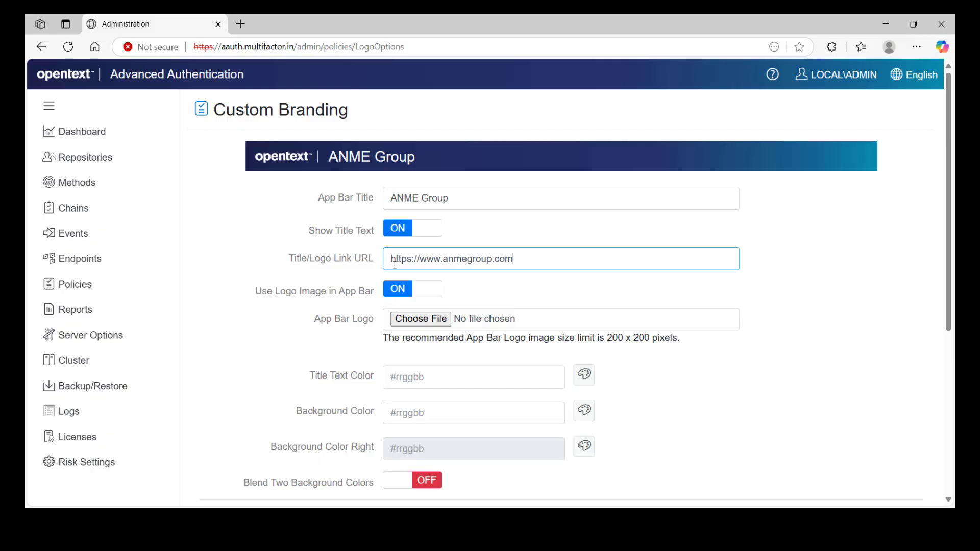
pyautogui.moveTo(255, 294); pyautogui.dragTo(376, 301)
# - Keep Use Logo Image on and upload ANME Group.png from the Desktop as the App Bar Logo
pyautogui.click(376, 301)
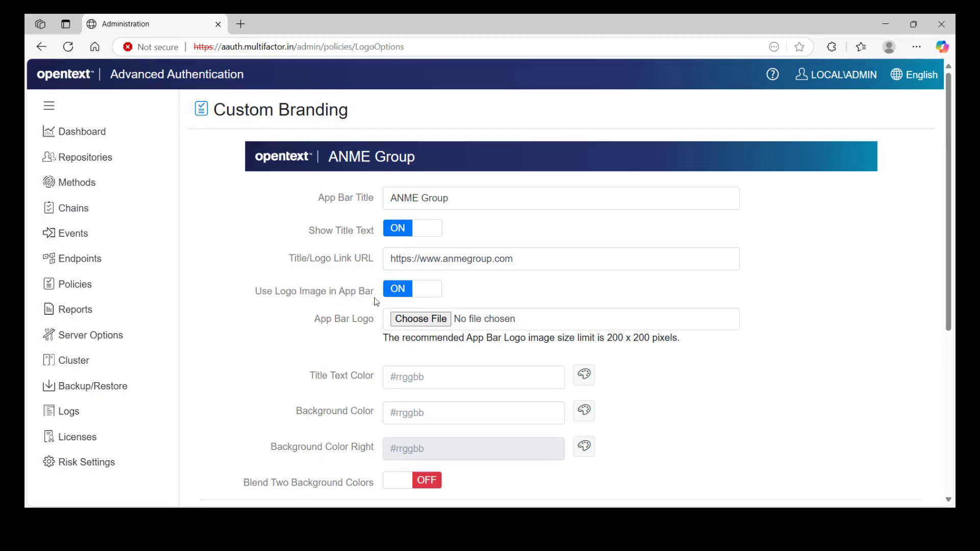
pyautogui.click(404, 296)
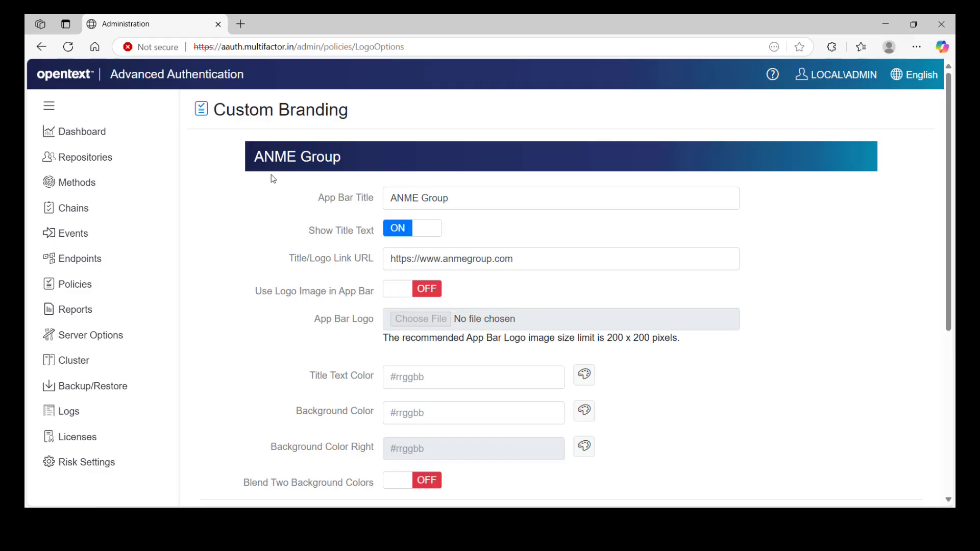
pyautogui.click(395, 292)
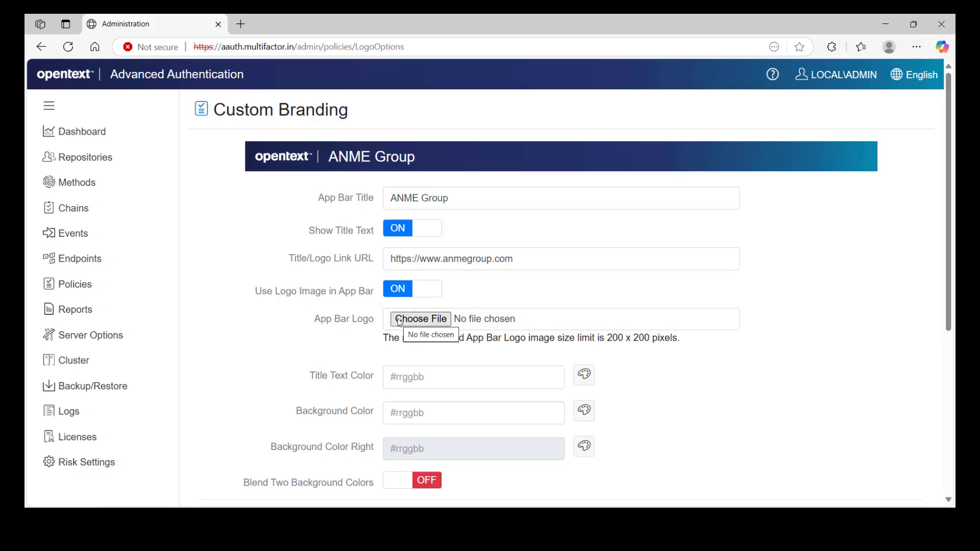
pyautogui.click(400, 320)
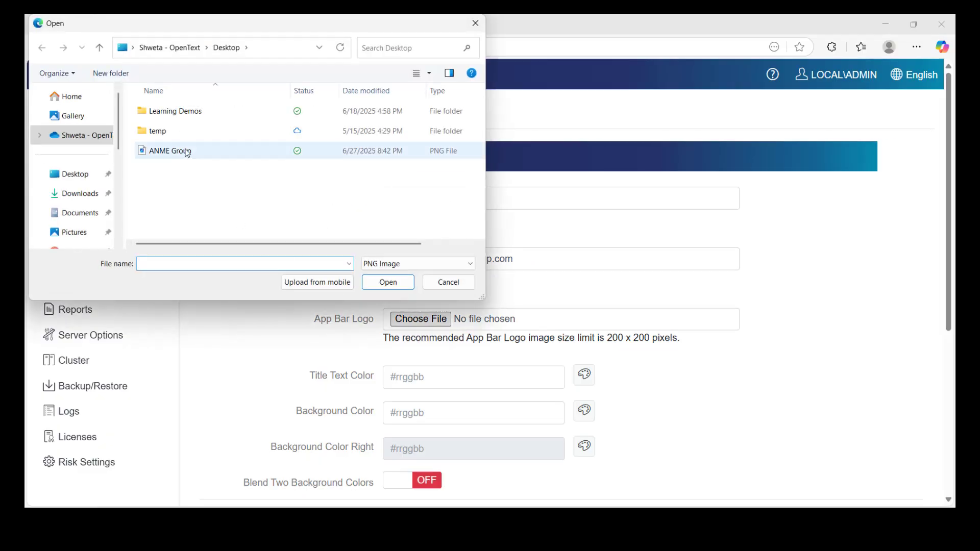
pyautogui.click(186, 152)
pyautogui.click(387, 282)
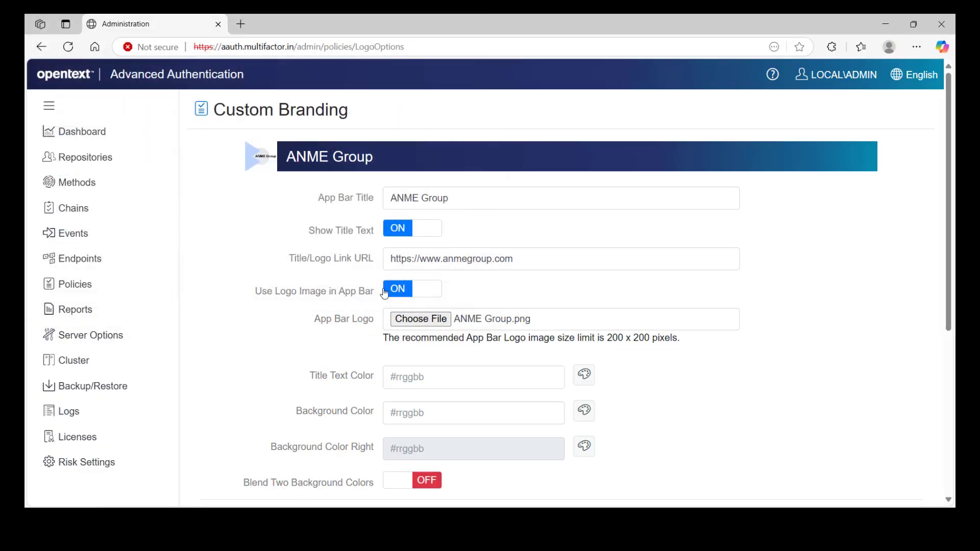
pyautogui.moveTo(608, 338); pyautogui.dragTo(679, 344)
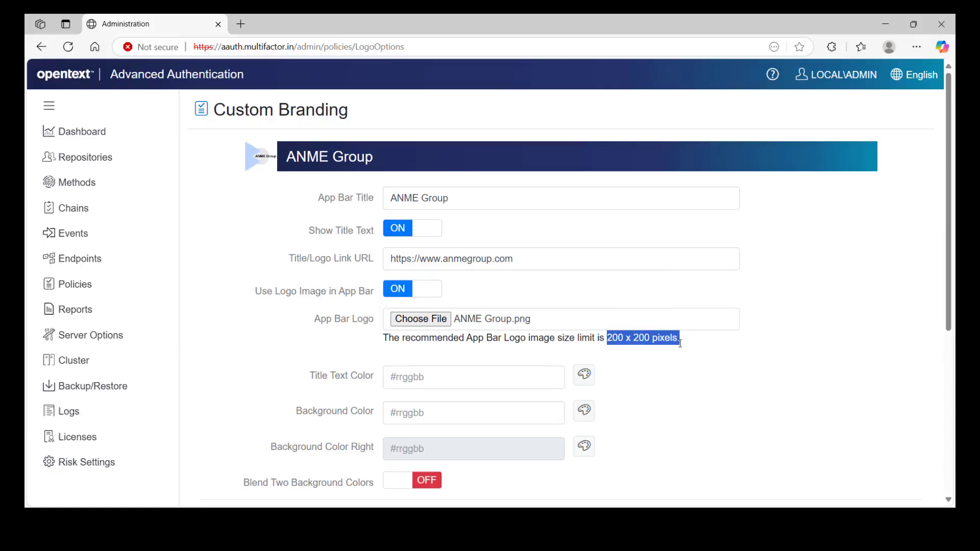
pyautogui.click(680, 344)
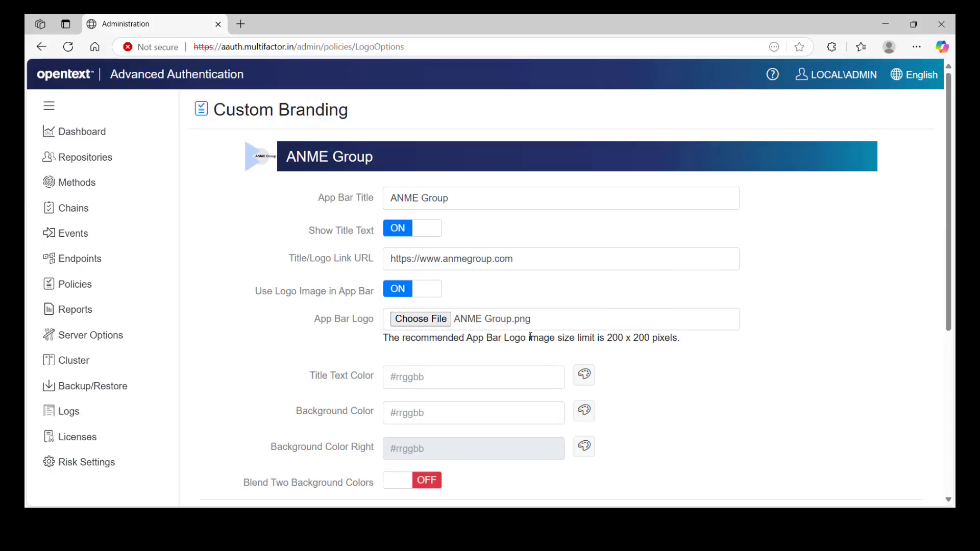
# - Set Title Text Color to #000000 so the ANME Group title appears black
pyautogui.scroll(-1, 366, 365)
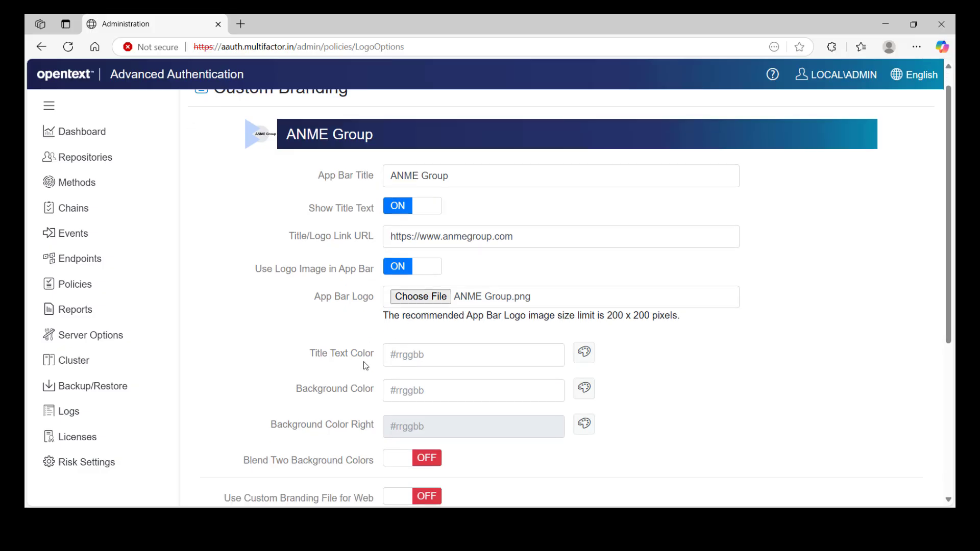
pyautogui.scroll(-2, 366, 365)
pyautogui.moveTo(312, 257); pyautogui.dragTo(378, 259)
pyautogui.click(377, 259)
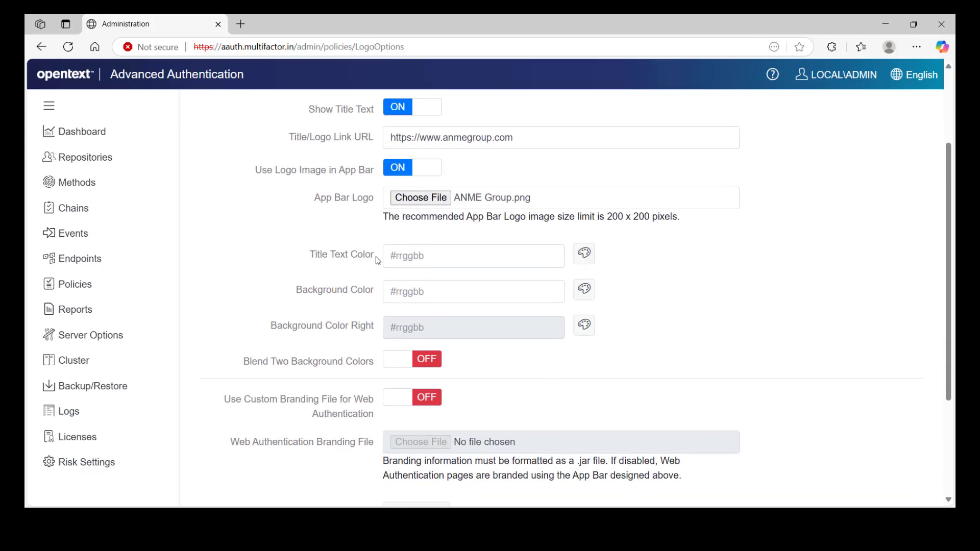
pyautogui.click(409, 257)
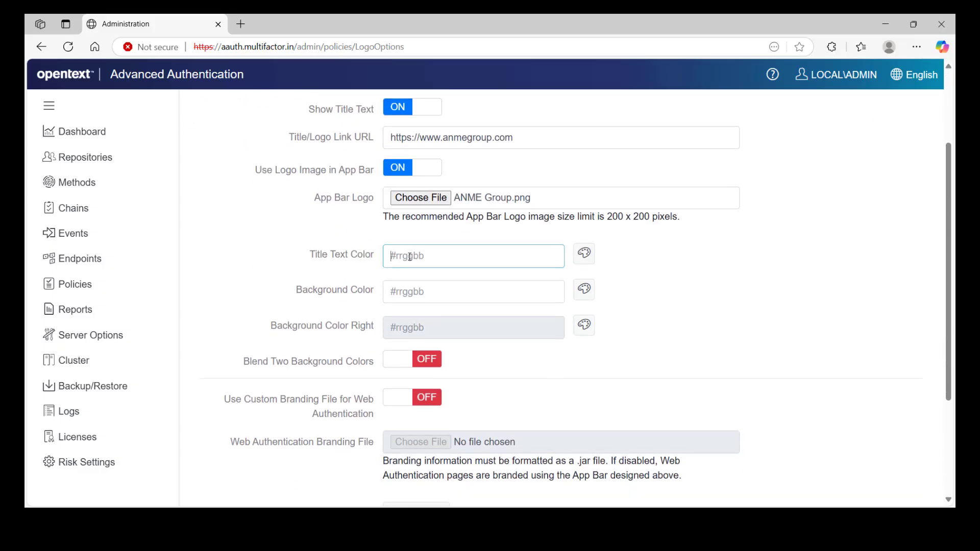
pyautogui.click(586, 258)
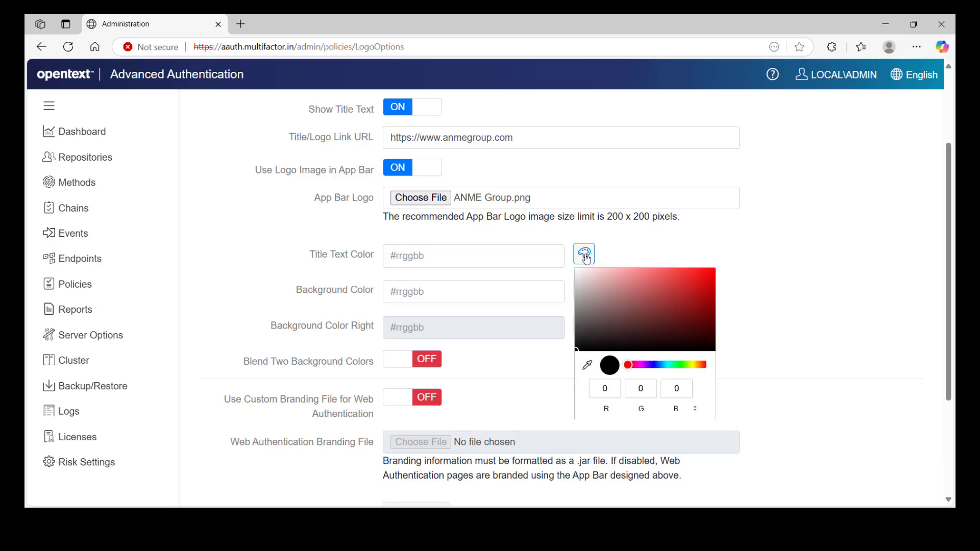
pyautogui.click(535, 259)
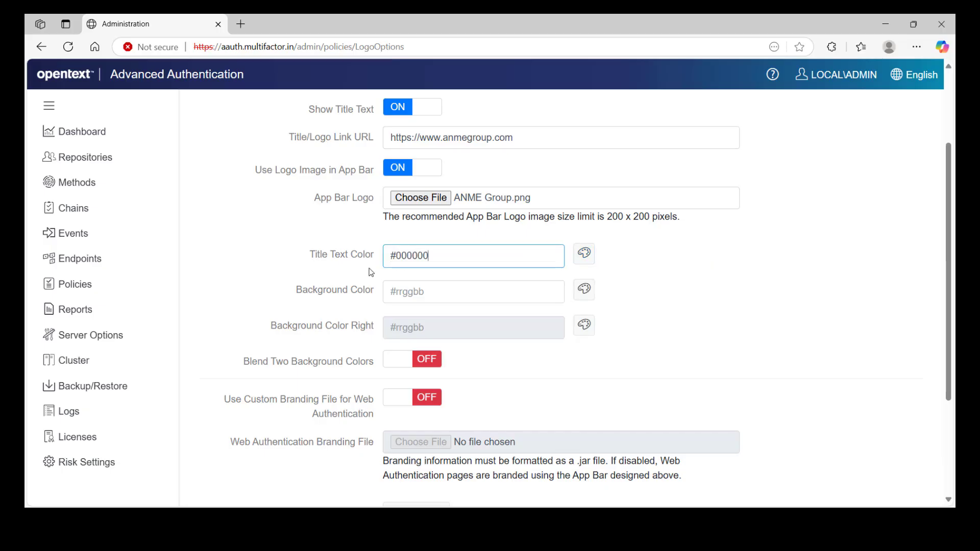
pyautogui.scroll(3, 294, 291)
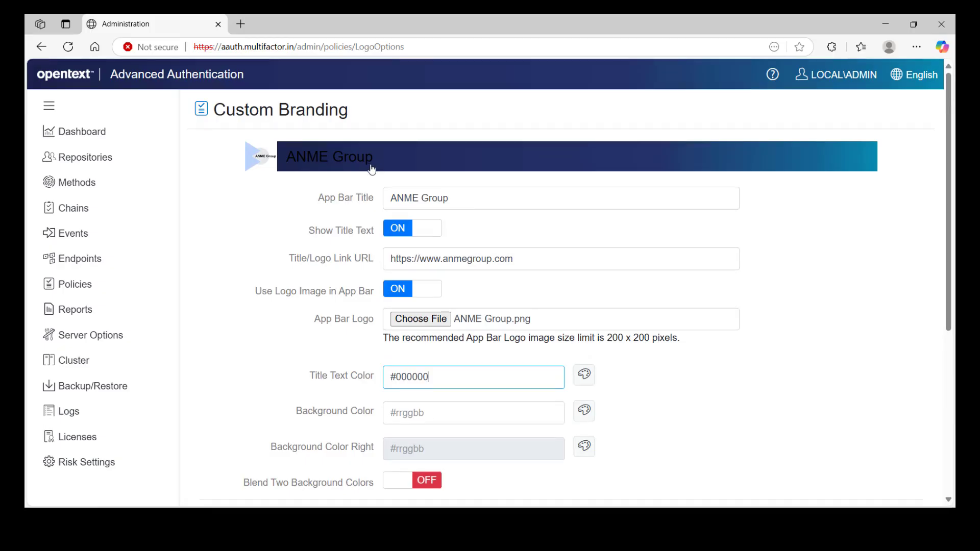
pyautogui.scroll(-2, 301, 286)
pyautogui.click(316, 299)
pyautogui.moveTo(316, 299); pyautogui.dragTo(377, 299)
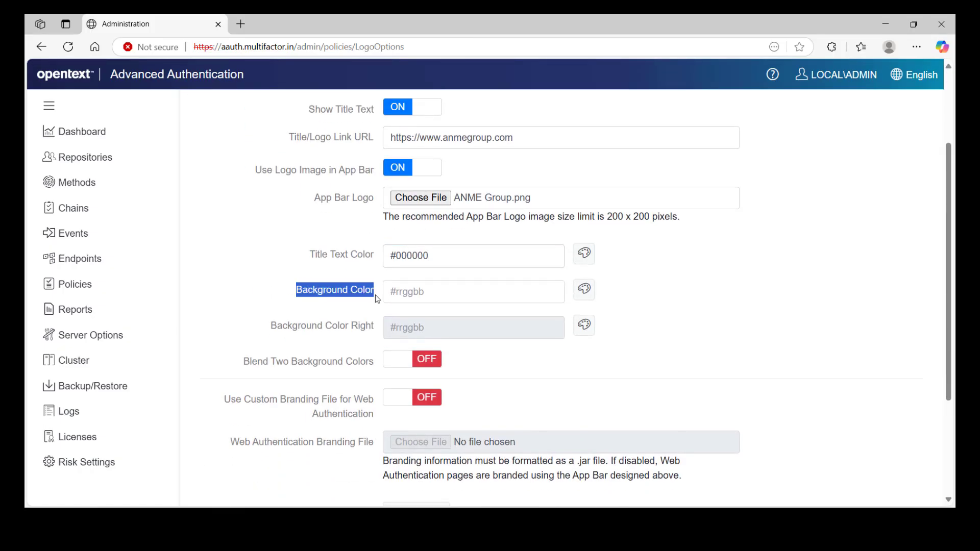
# - Make the app bar Background Color cyan #00ffff by setting G and B to 255
pyautogui.click(378, 298)
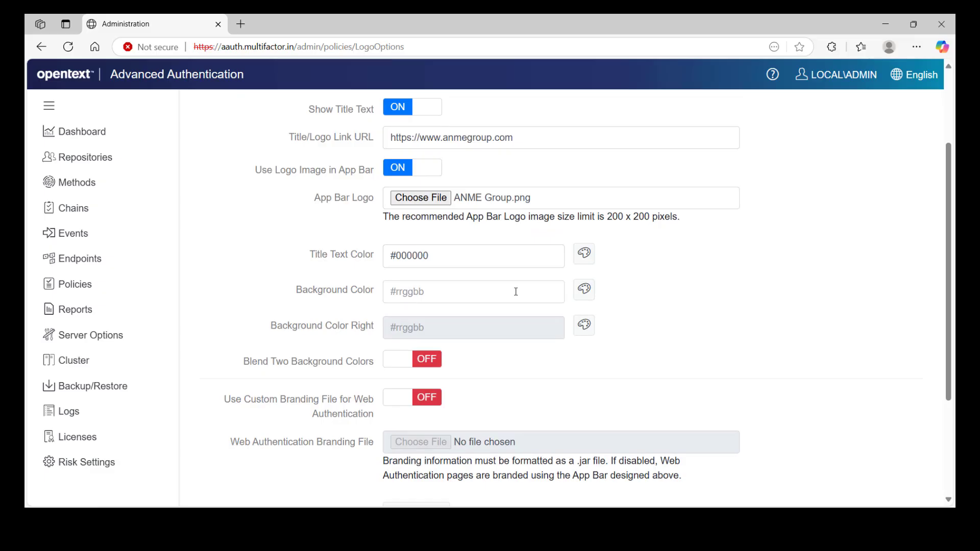
pyautogui.click(584, 289)
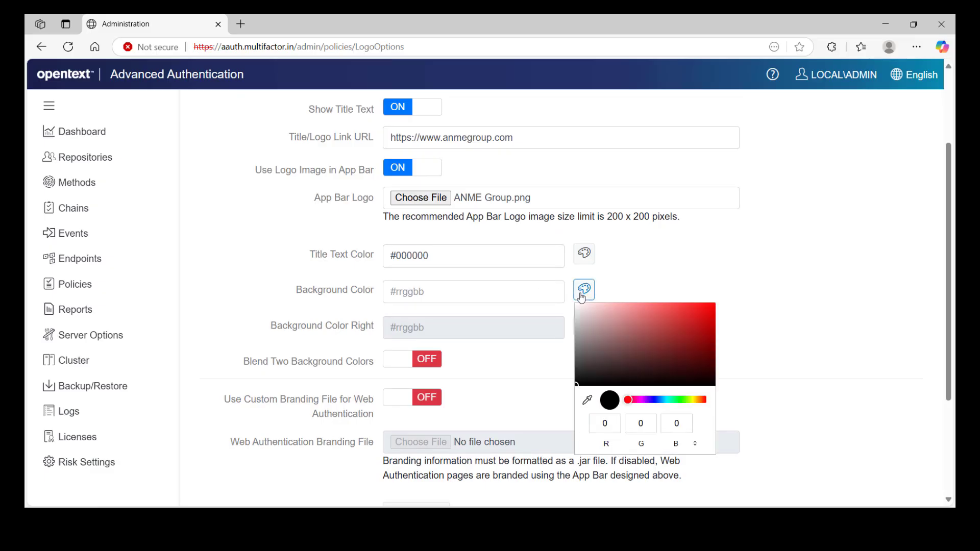
pyautogui.click(651, 424)
pyautogui.write('255')
pyautogui.press('Tab')
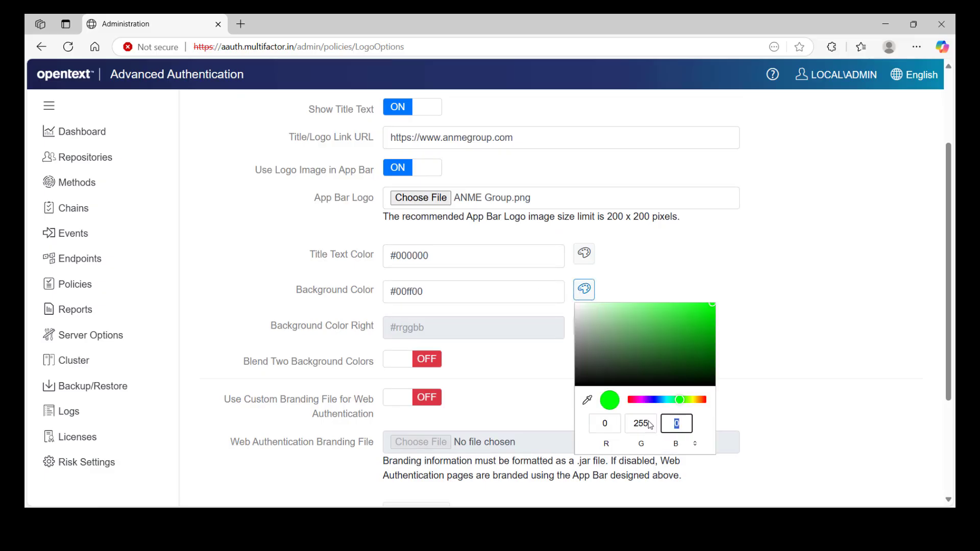
pyautogui.write('255')
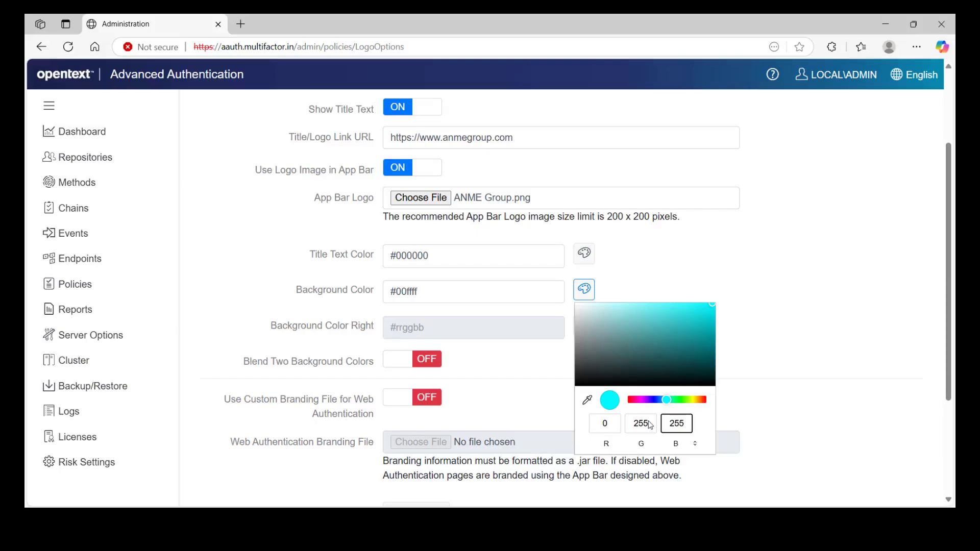
pyautogui.click(812, 355)
pyautogui.scroll(3, 614, 333)
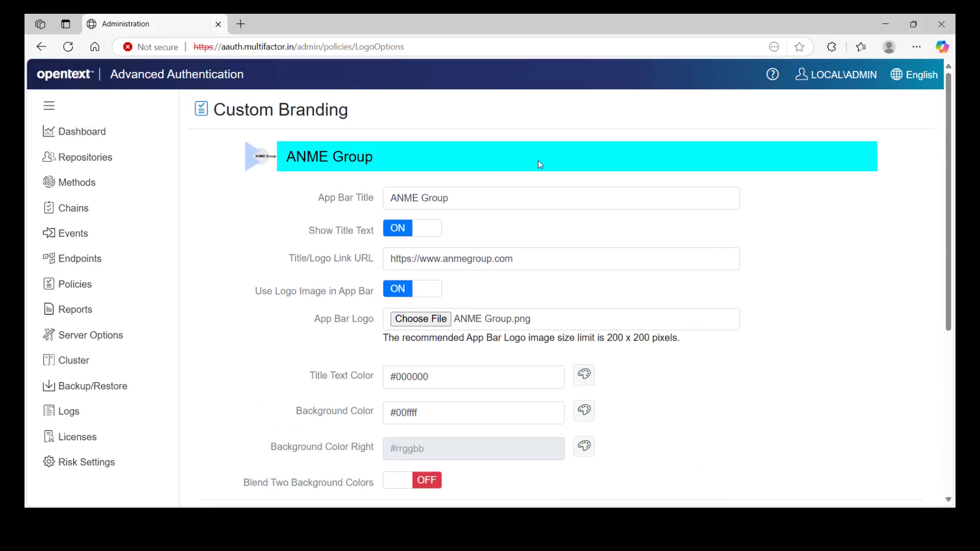
pyautogui.scroll(-3, 536, 162)
pyautogui.moveTo(235, 309); pyautogui.dragTo(377, 308)
# - With Blend Two Background Colors on, set Background Color Right to teal #008b8b (G and B 139)
pyautogui.click(377, 308)
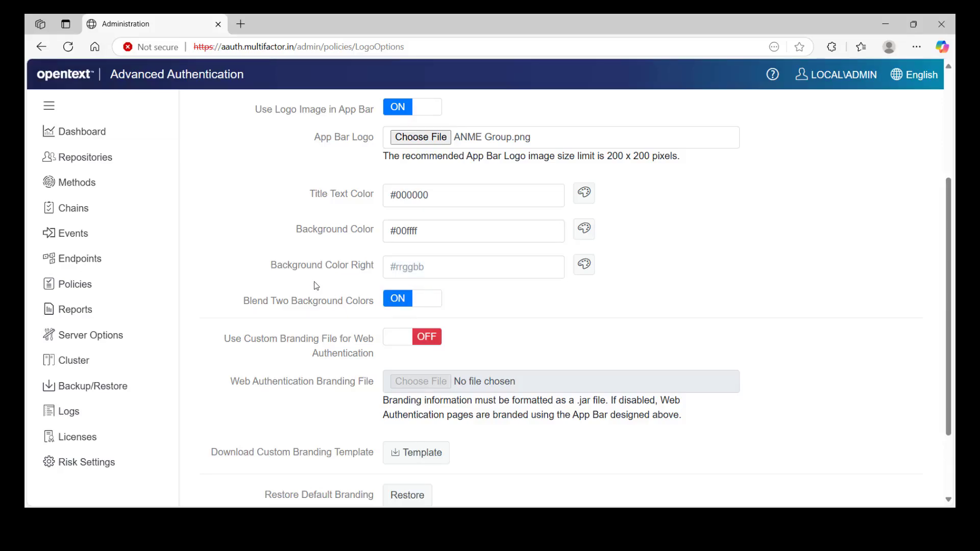
pyautogui.moveTo(270, 272); pyautogui.dragTo(372, 273)
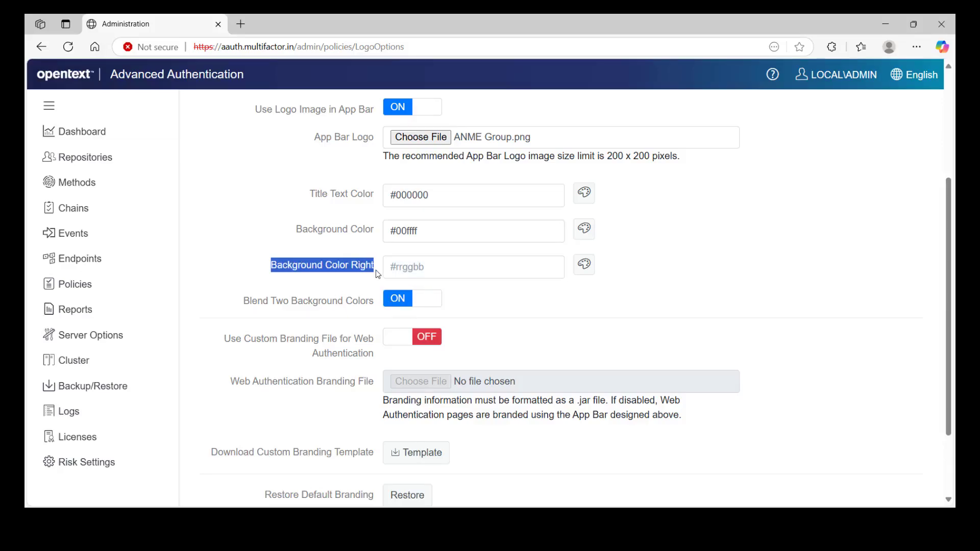
pyautogui.click(376, 270)
pyautogui.click(583, 264)
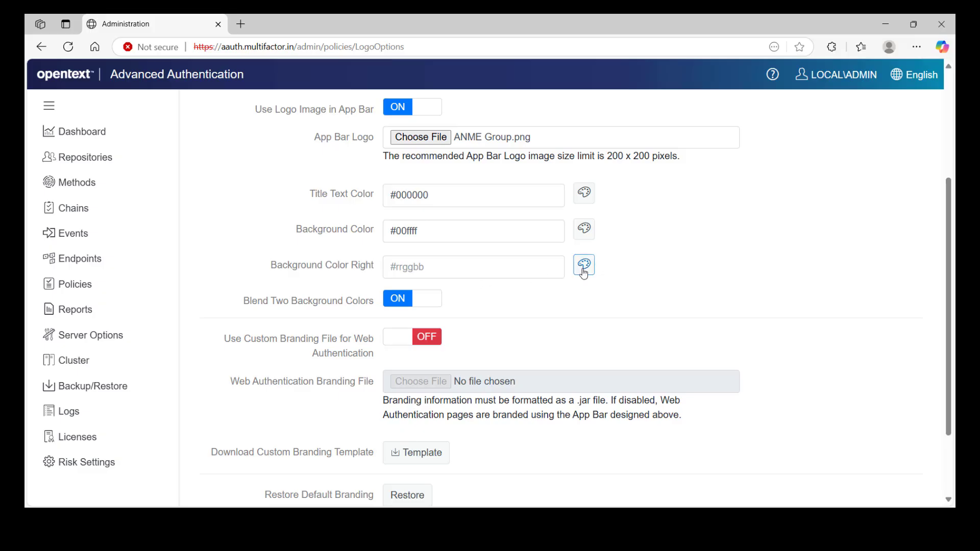
pyautogui.click(642, 400)
pyautogui.write('139')
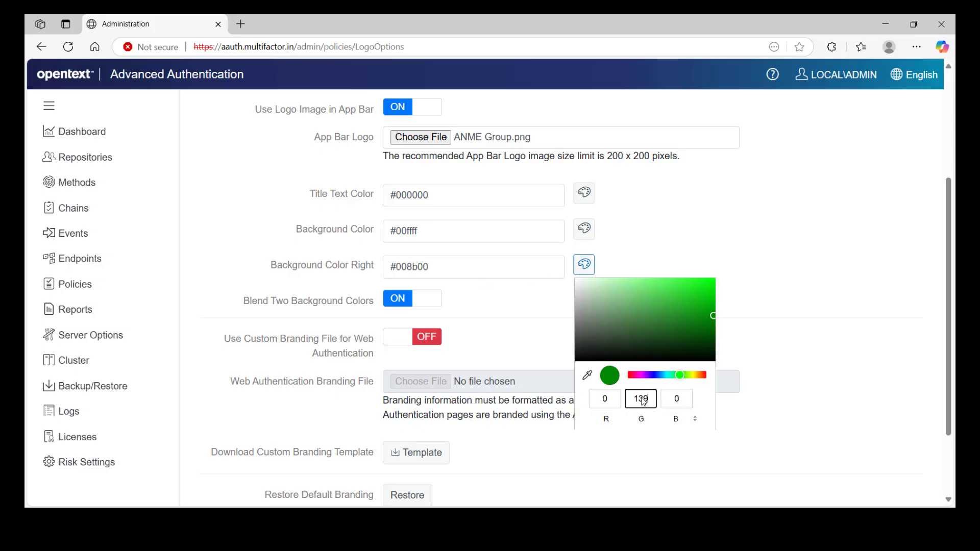
pyautogui.press('Tab')
pyautogui.write('139')
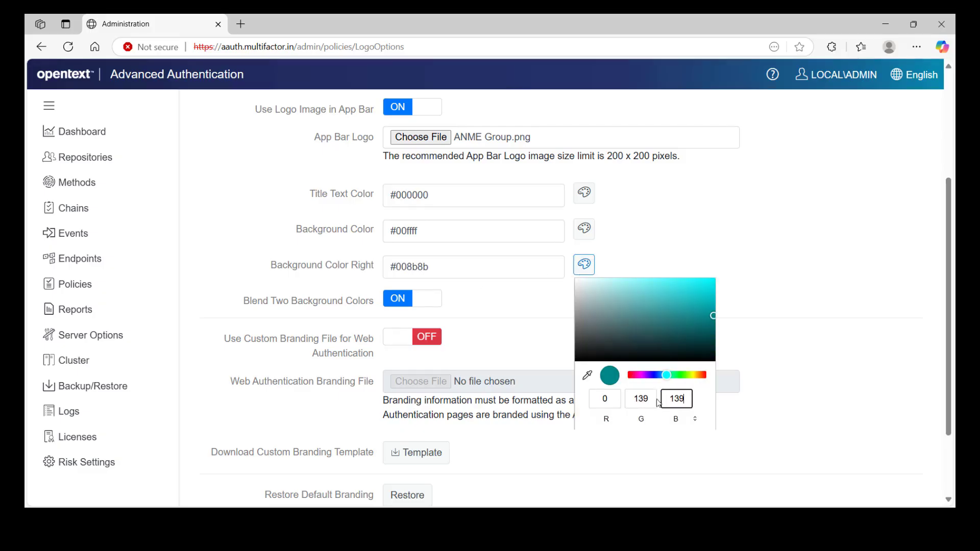
pyautogui.click(722, 351)
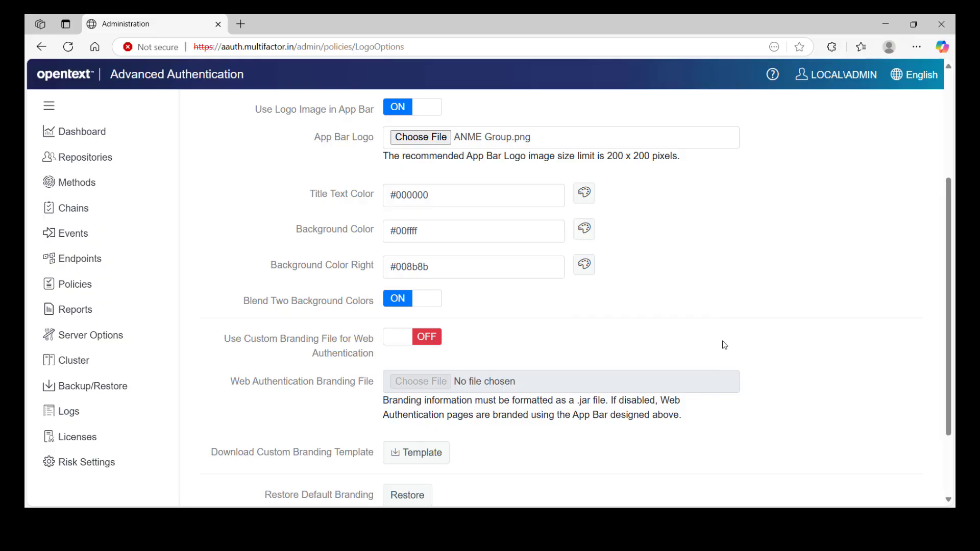
pyautogui.scroll(4, 721, 344)
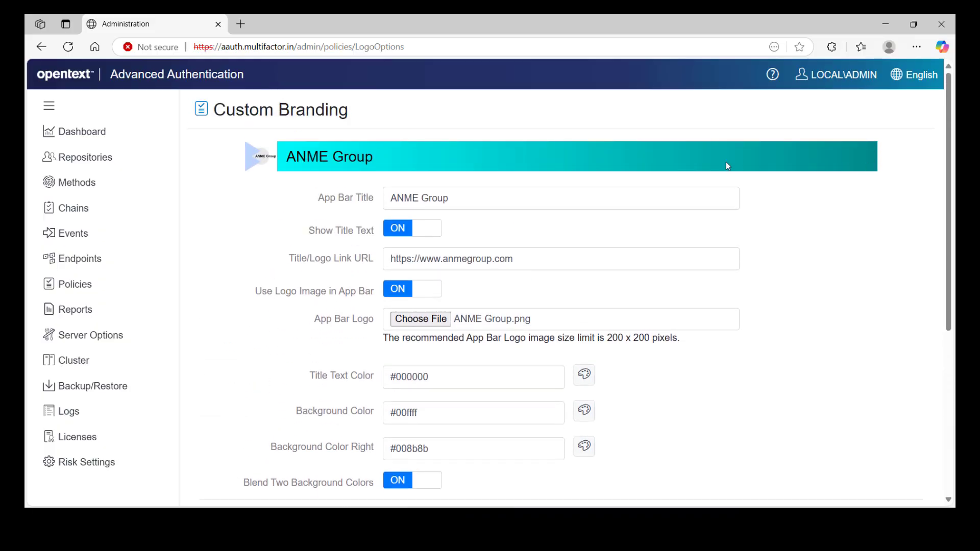
# - Scroll to the bottom of the Custom Branding page and save the settings
pyautogui.scroll(-2, 726, 161)
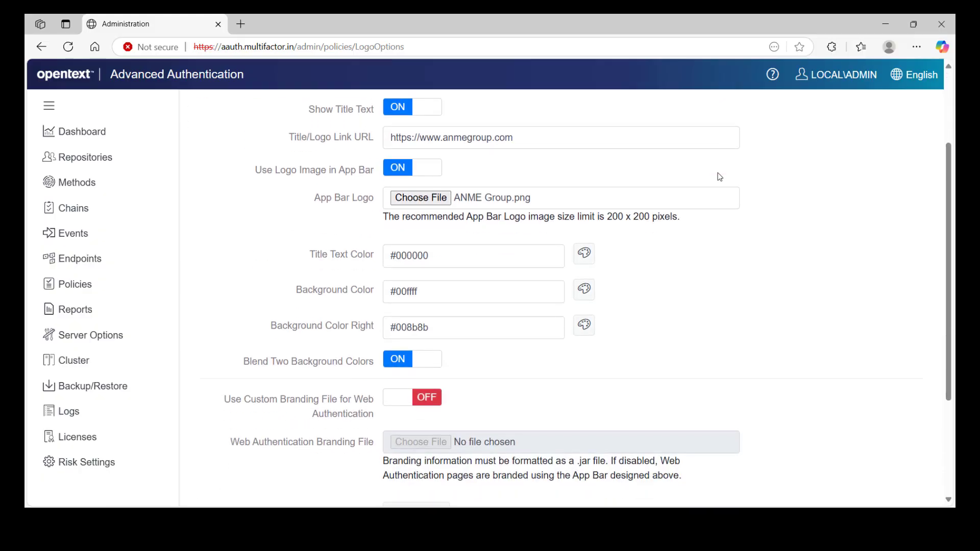
pyautogui.moveTo(222, 404); pyautogui.dragTo(377, 420)
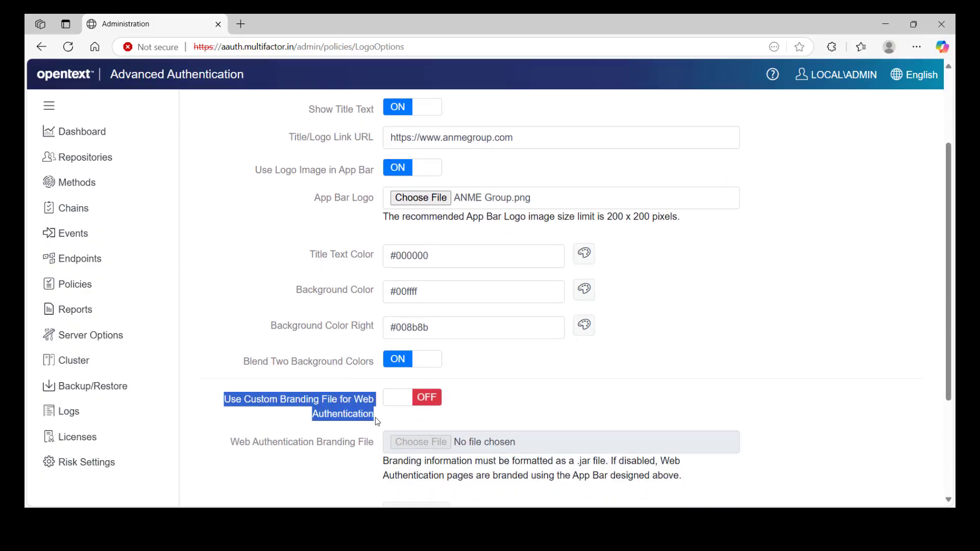
pyautogui.click(377, 421)
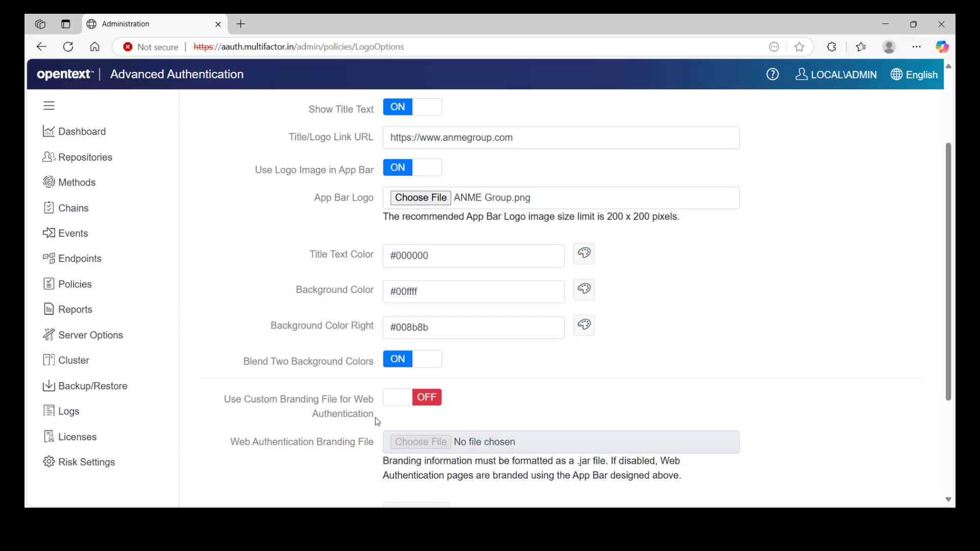
pyautogui.scroll(-3, 377, 421)
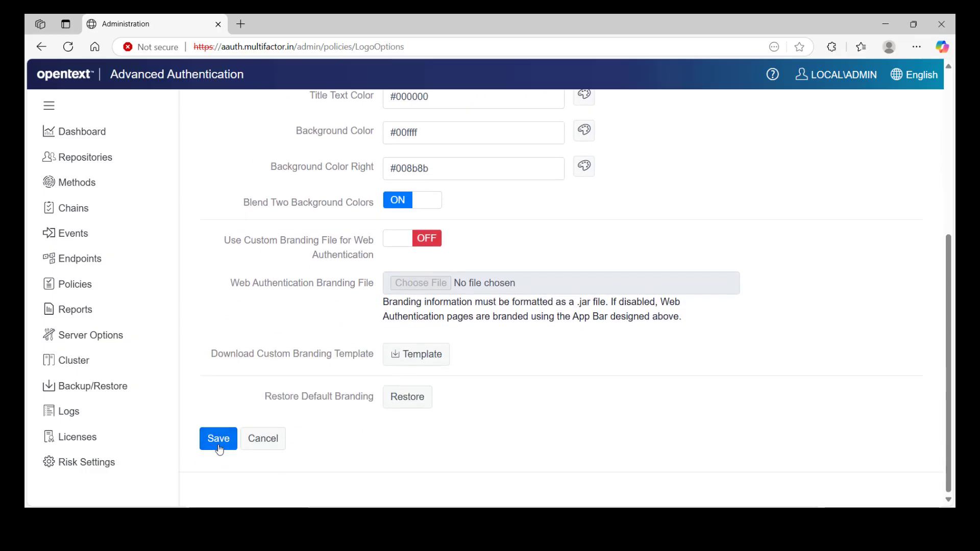
pyautogui.click(217, 439)
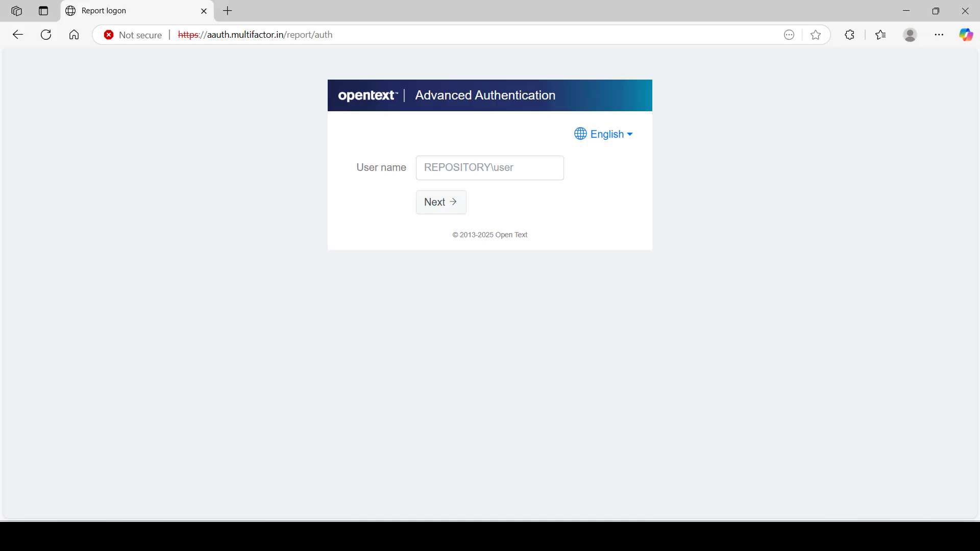
# - Log on to the Report portal as admin using the Password Only chain
pyautogui.click(537, 174)
pyautogui.write('admin')
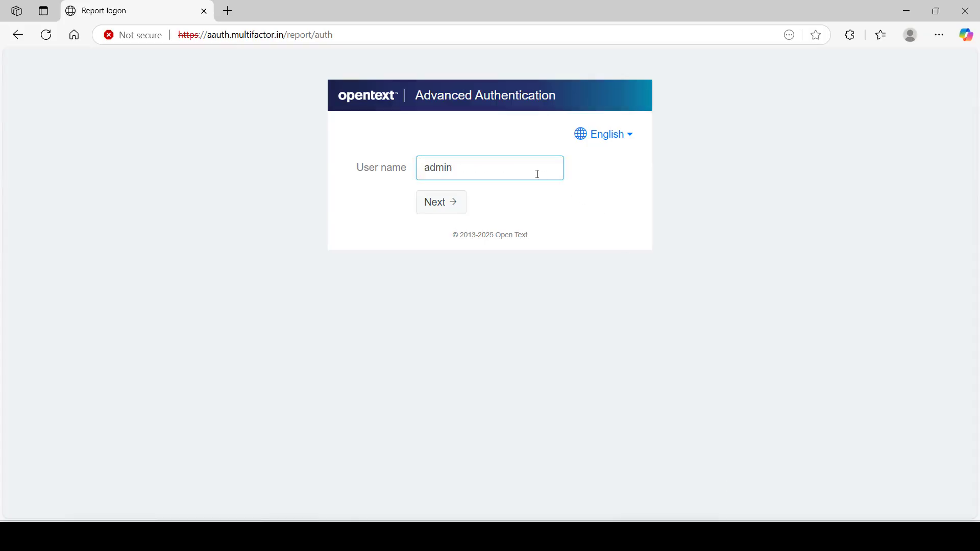
pyautogui.press('Return')
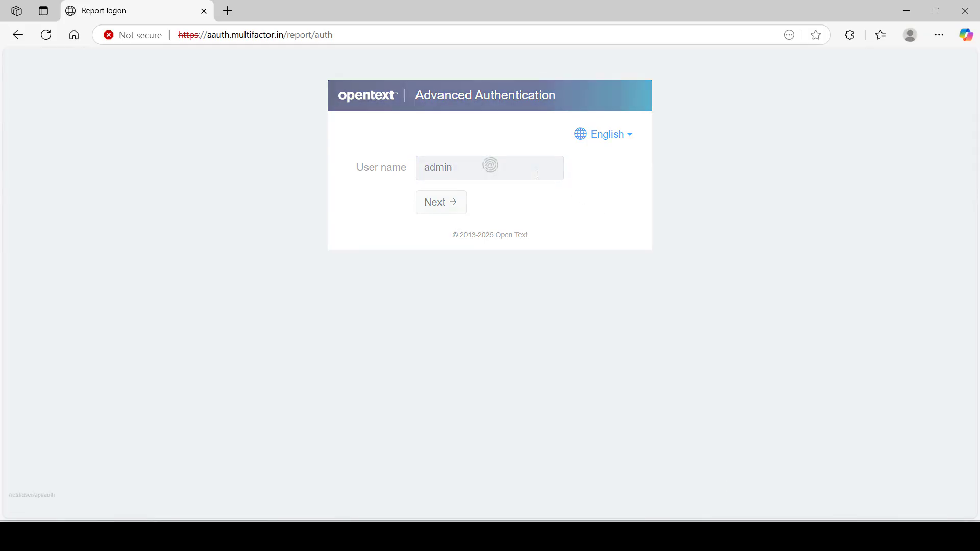
pyautogui.write('*******')
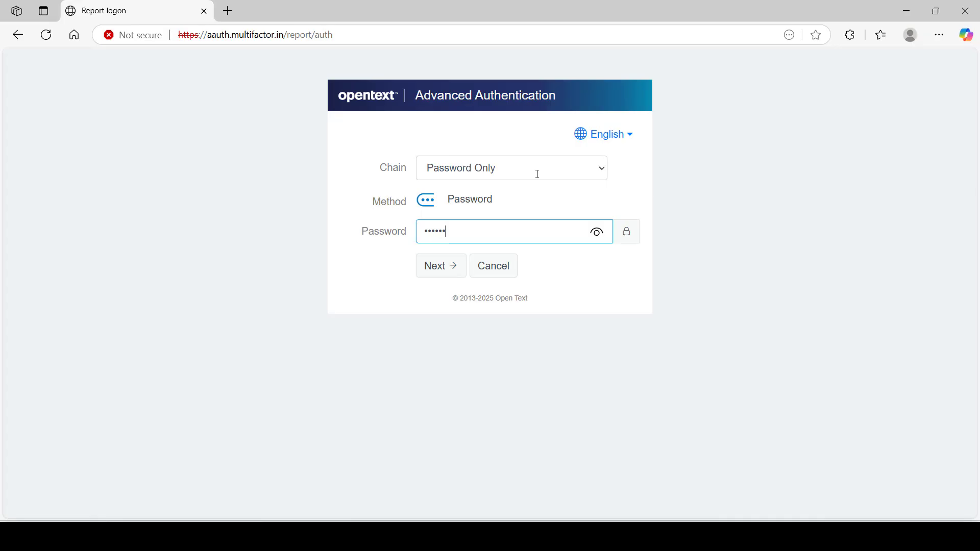
pyautogui.write('***')
pyautogui.press('Return')
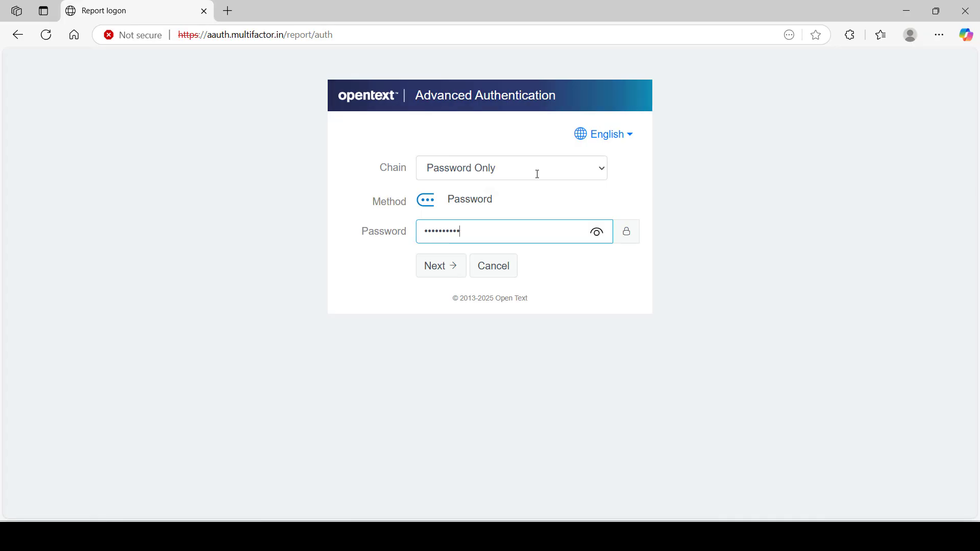